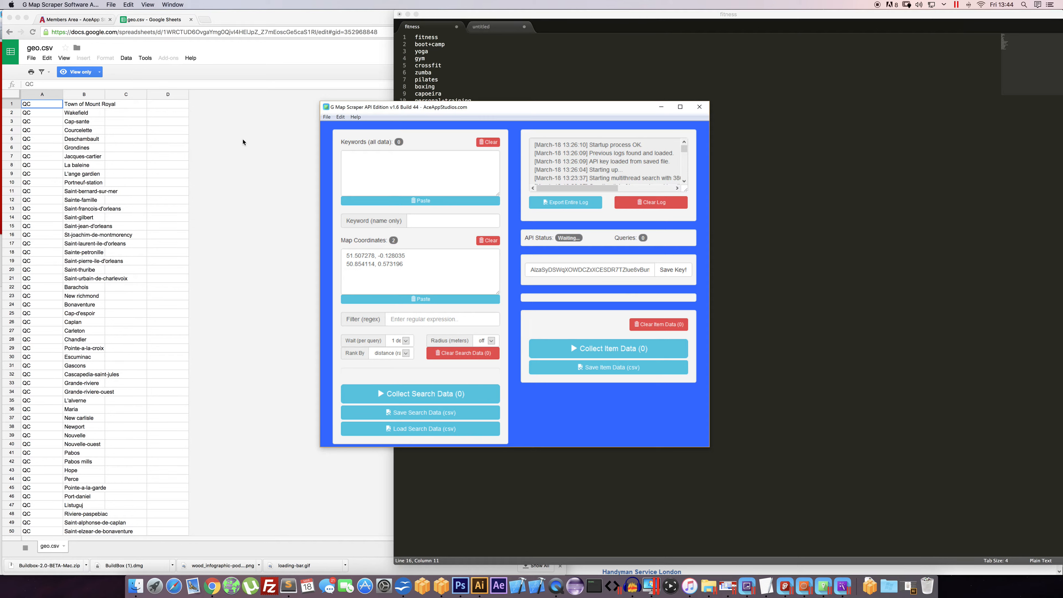
Step: Copy all the fitness keywords from the Sublime Text fitness file and paste them into the G Map Scraper's all-data keywords
left_click(503, 86)
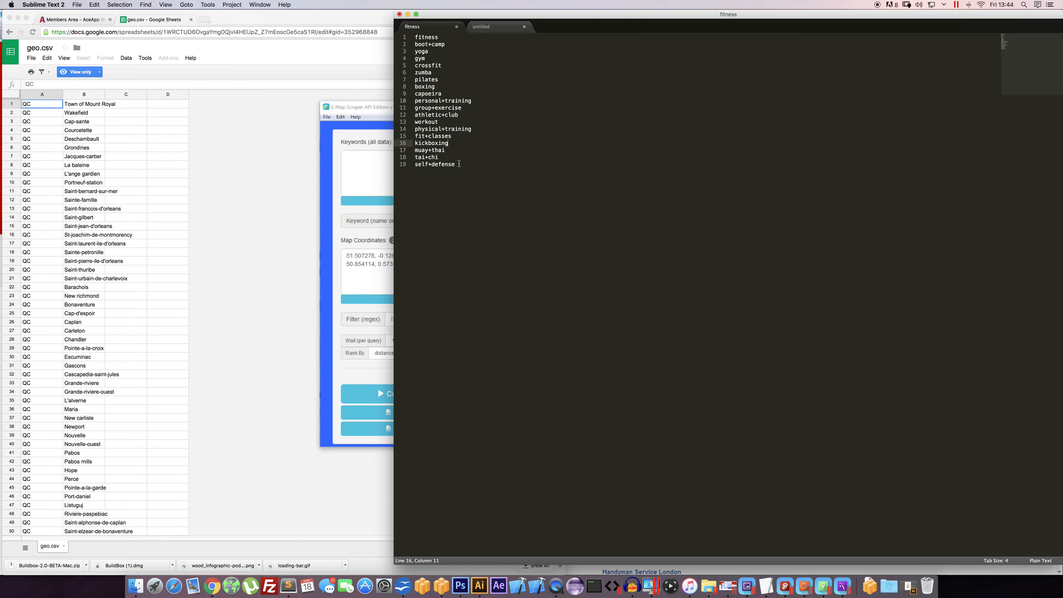
left_click_drag(456, 164, 412, 34)
key("super+c")
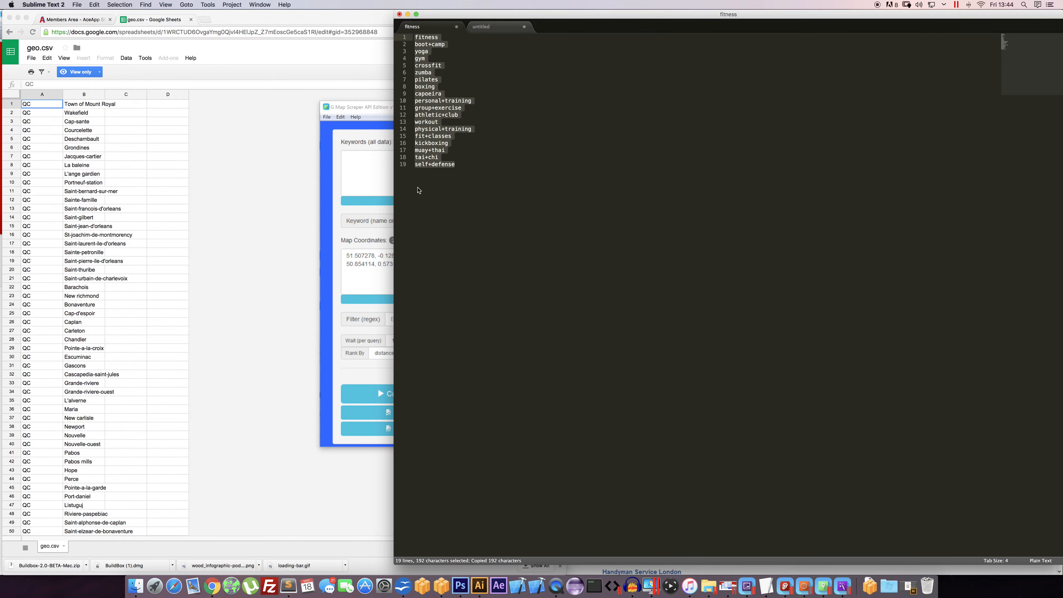
key("super+Tab")
left_click(423, 199)
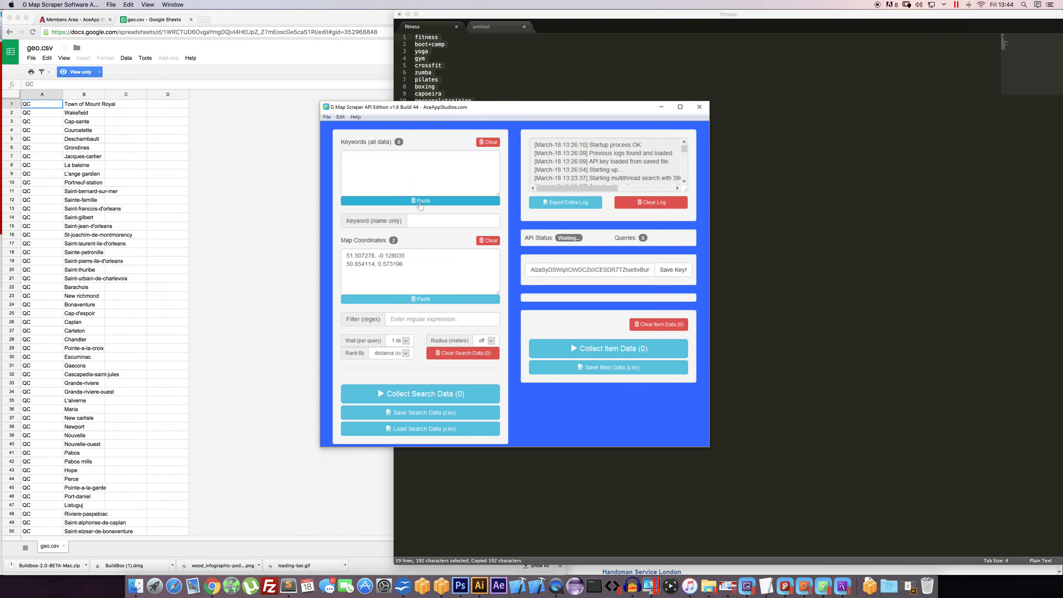
Step: Clear the existing map coordinates in the scraper and look through the place list in geo.csv
left_click_drag(410, 113, 361, 101)
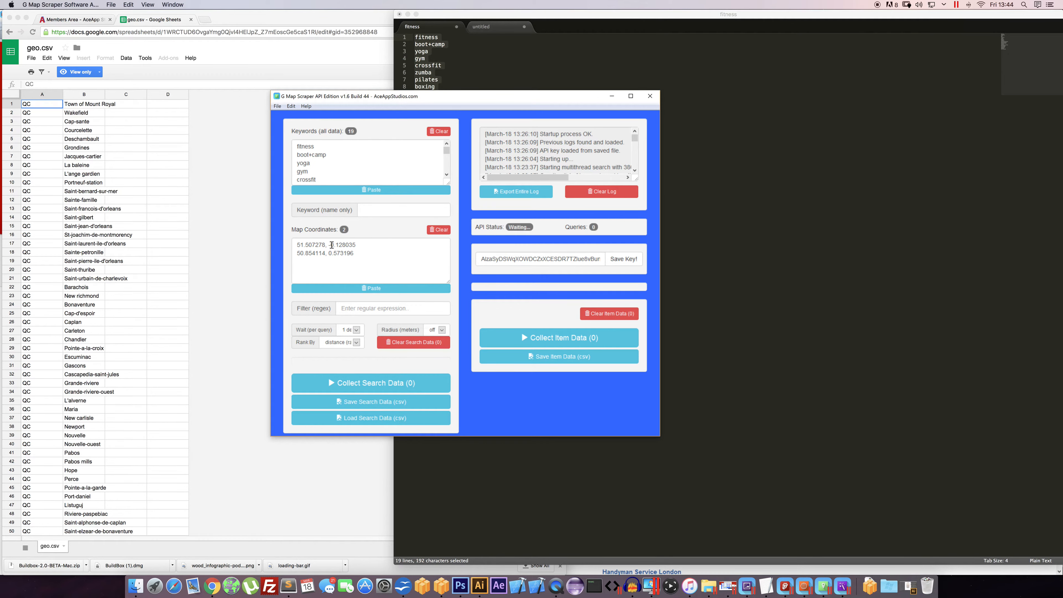
left_click(439, 230)
left_click(105, 276)
mouse_move(564, 106)
left_mouse_down()
mouse_move(545, 270)
mouse_move(548, 113)
left_mouse_up()
left_click(612, 119)
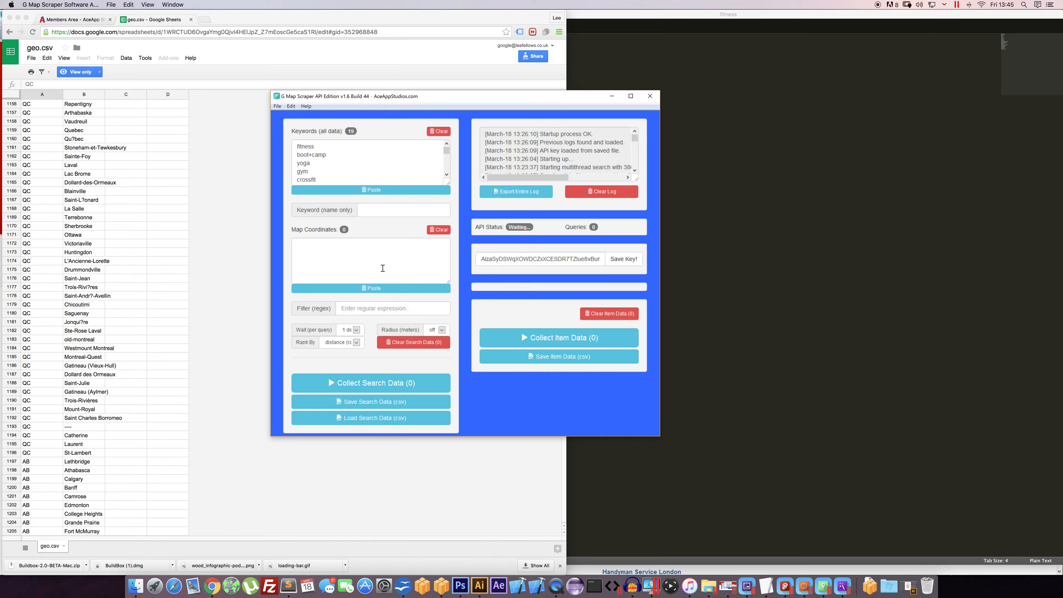
left_click(379, 253)
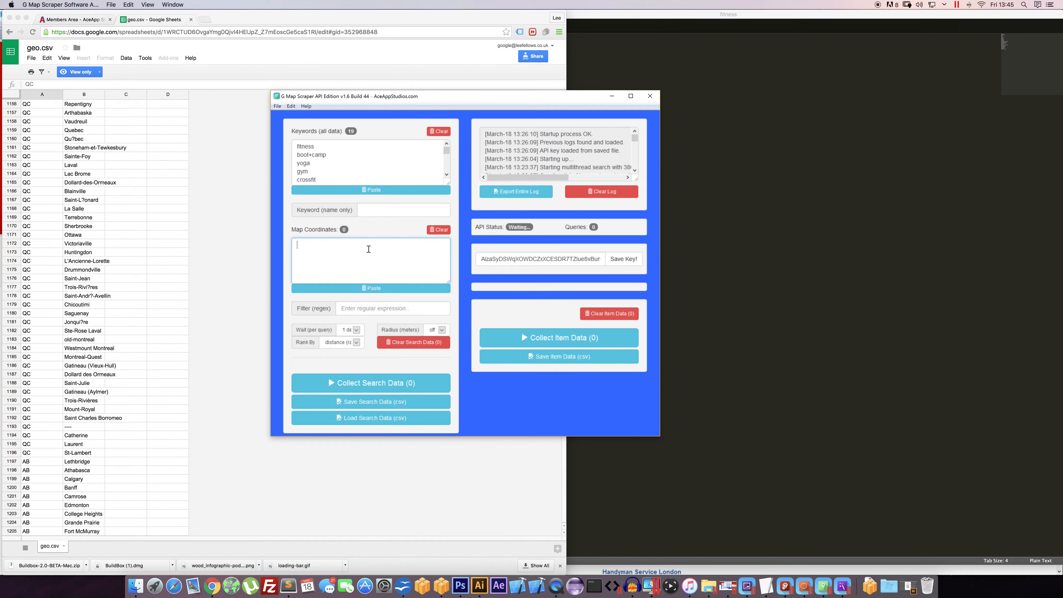
Step: Copy the first ten rows of province codes and place names, A1:B10, from the geo.csv sheet
scroll(51, 184, "up", 10)
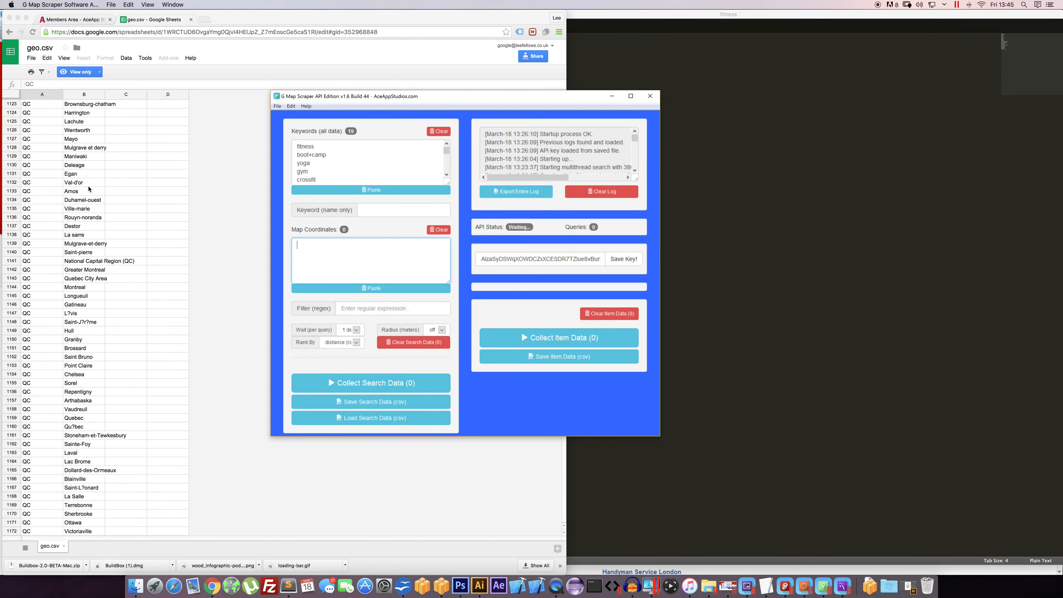
left_click(241, 203)
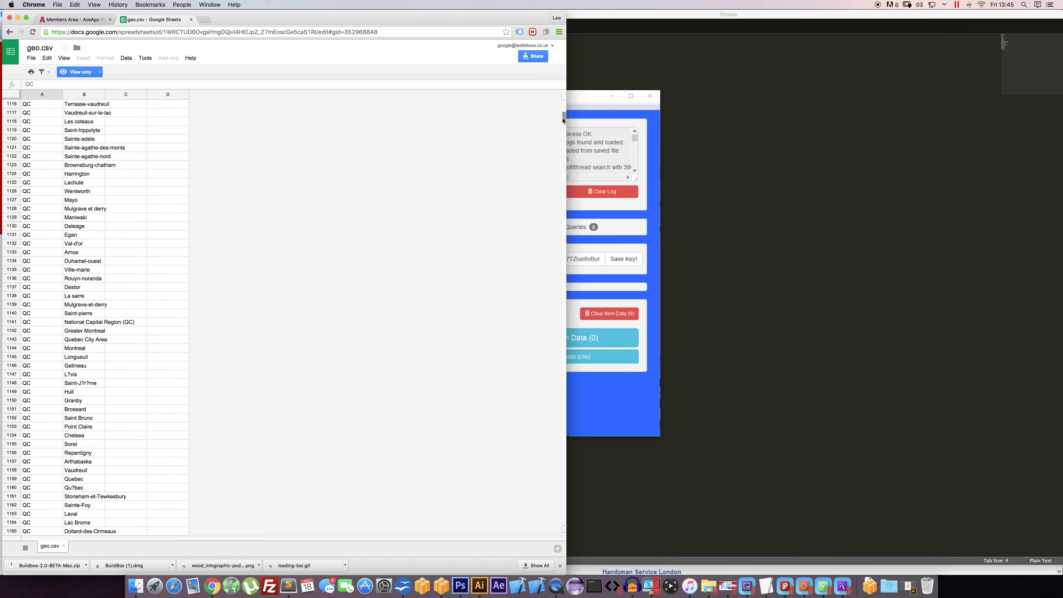
left_click_drag(563, 115, 565, 98)
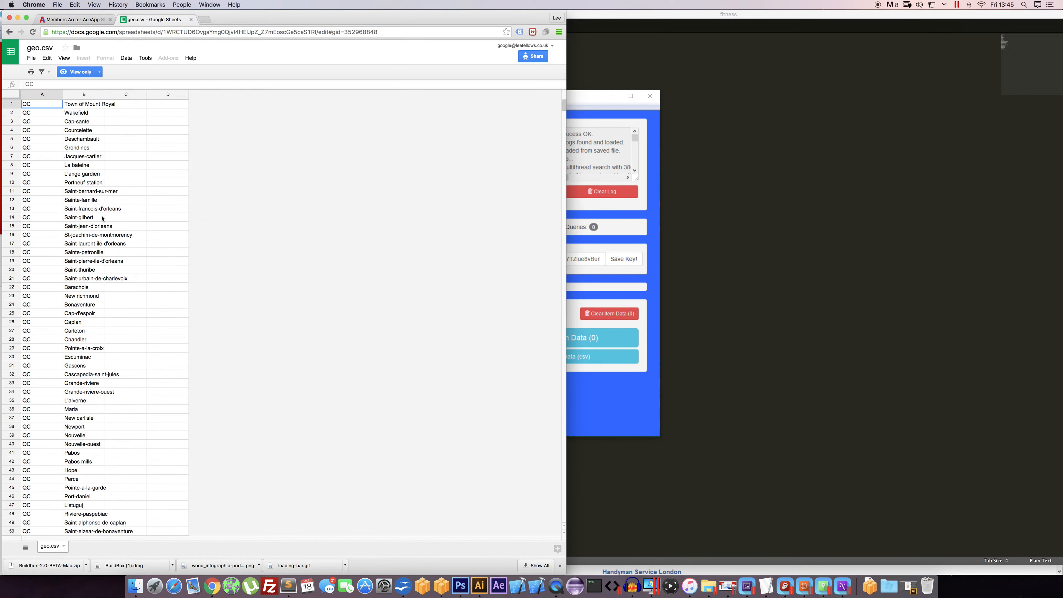
left_click(92, 183)
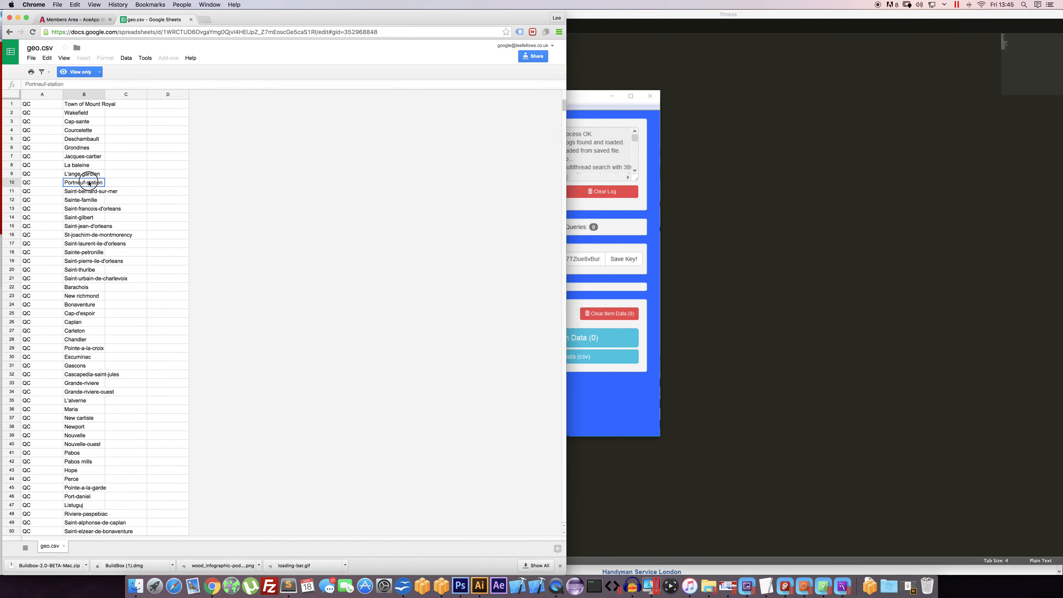
left_click(31, 105, "shift")
right_click(46, 107)
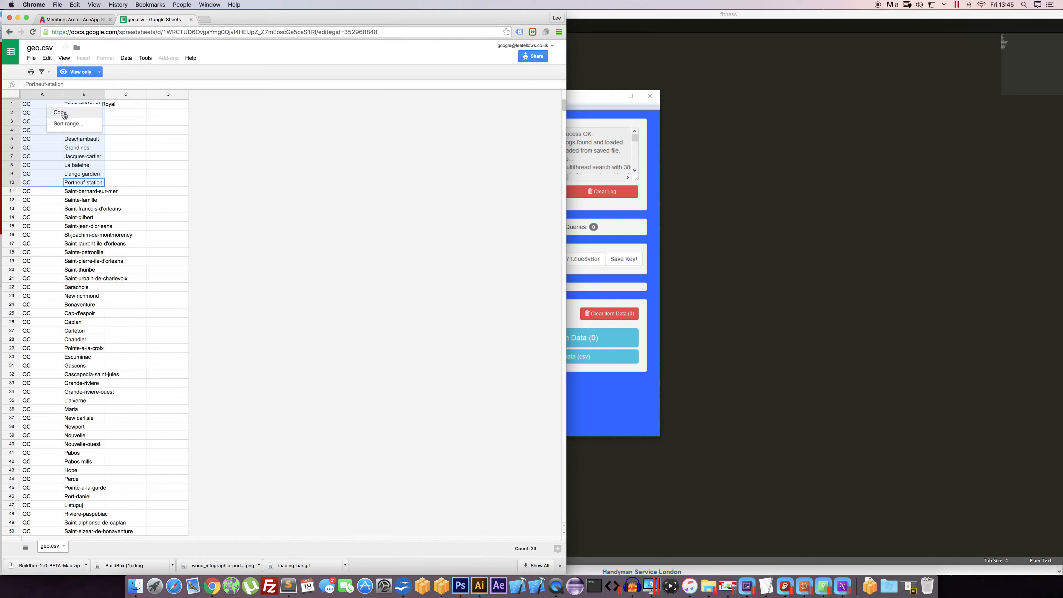
left_click(76, 114)
Step: Switch to Sublime Text and paste the copied rows into the empty untitled document
left_click(725, 140)
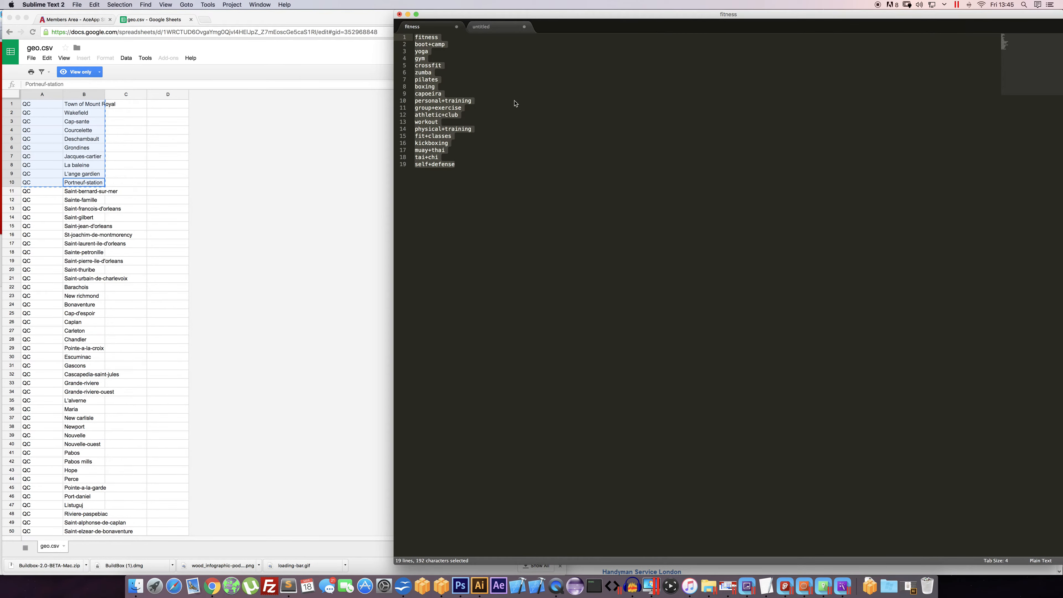
left_click(498, 27)
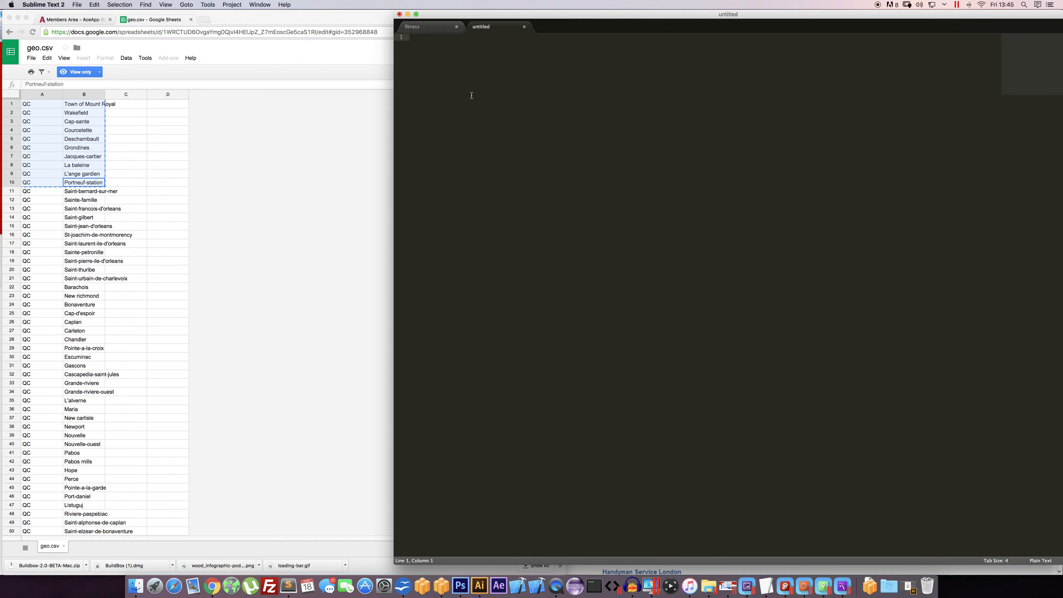
key("super+v")
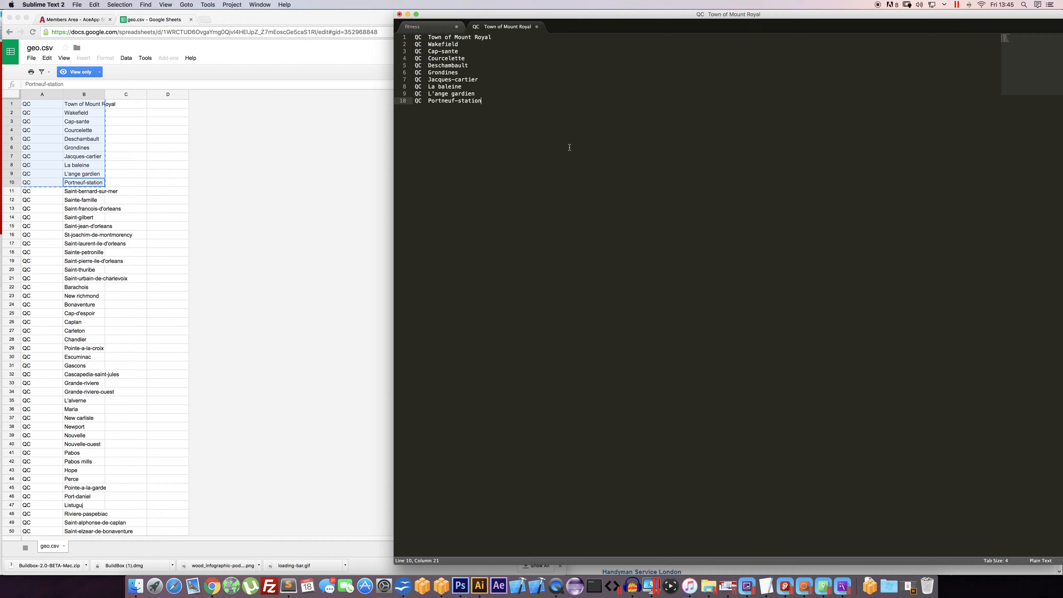
Step: Replace every tab between the province code and place name with a single space throughout the document
double_click(428, 101)
key("super+c")
left_click(147, 4)
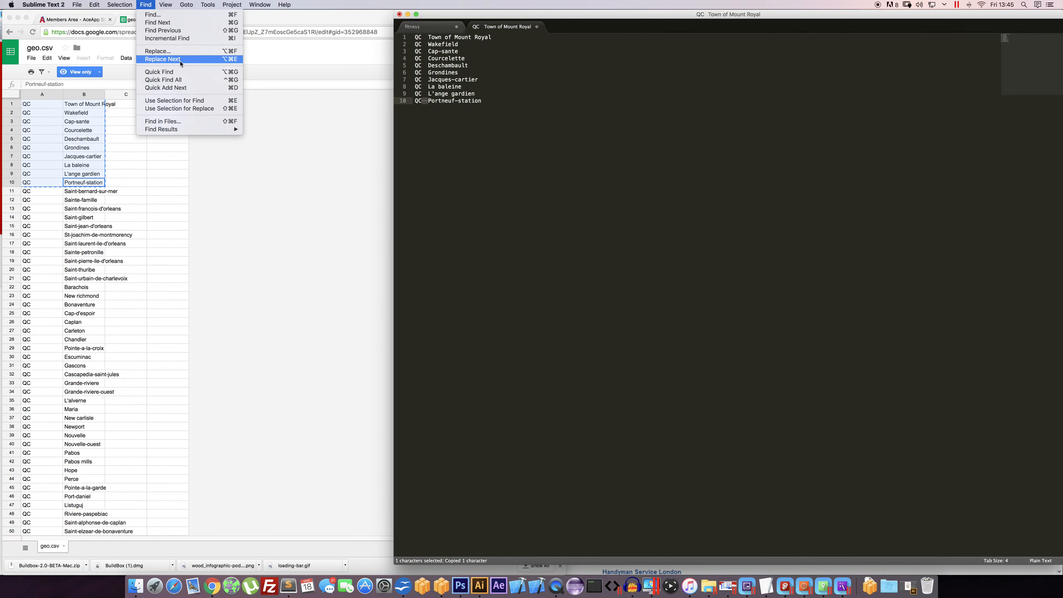
left_click(179, 52)
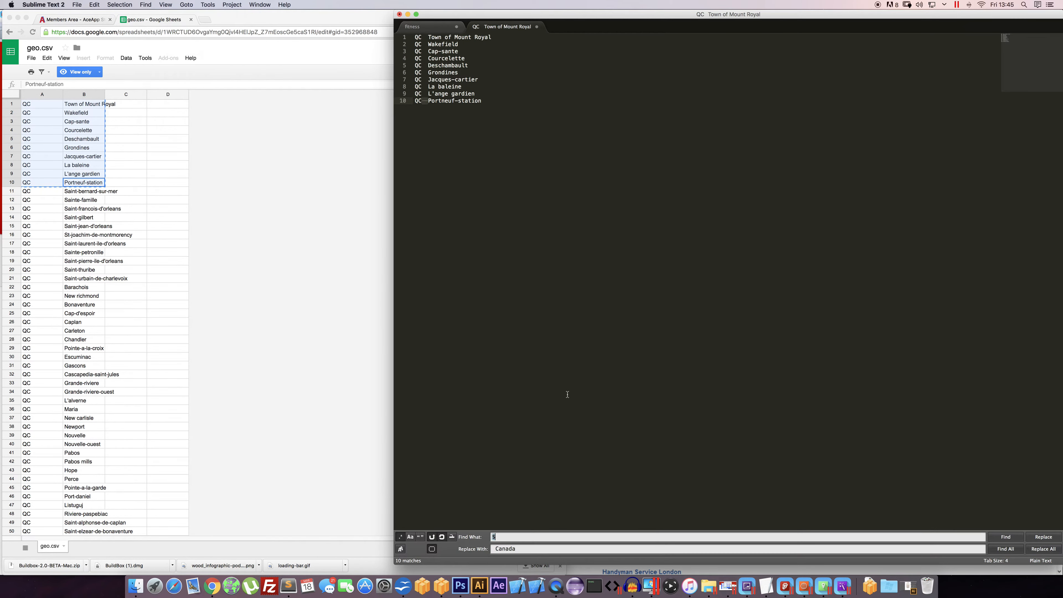
left_click(514, 536)
key("BackSpace")
key("Tab")
left_click_drag(519, 549, 483, 547)
key("BackSpace")
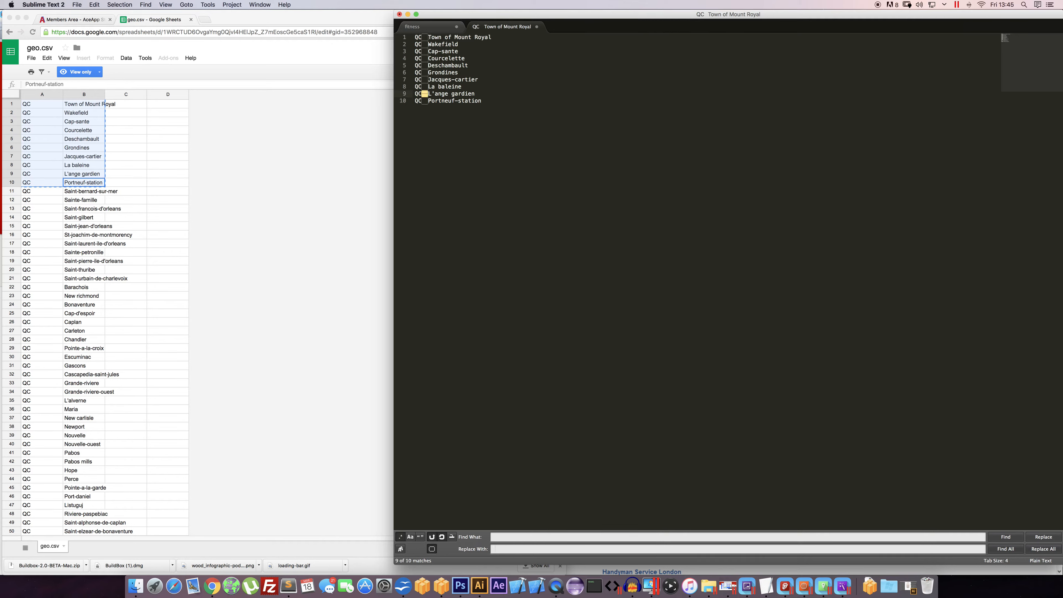
left_click(1041, 549)
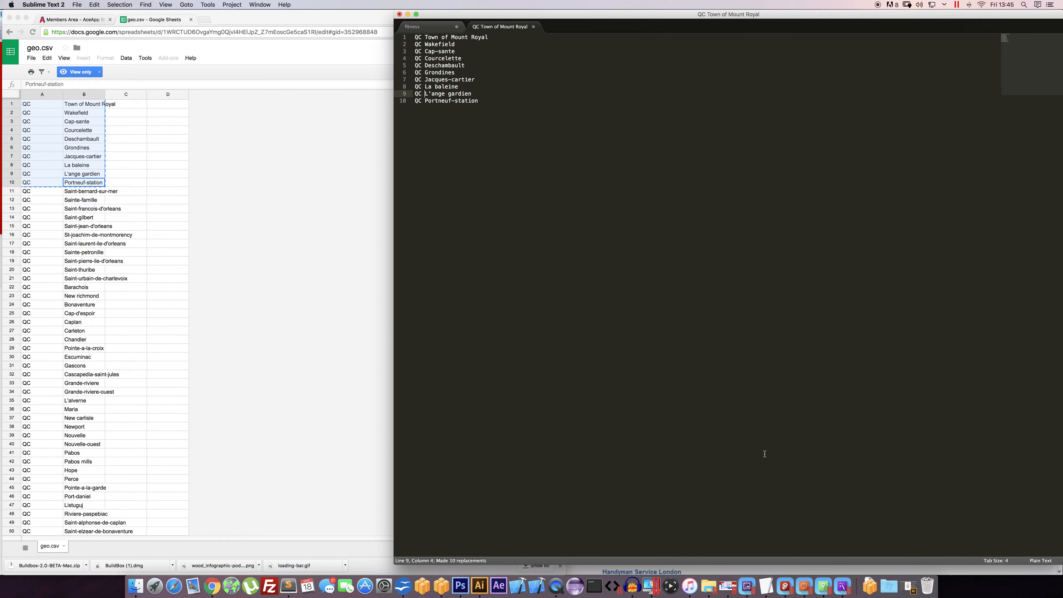
Step: Copy the ten cleaned place lines and paste them as prefix keywords in the Keyword Phrase Generator Tool
left_click_drag(482, 99, 414, 38)
left_click(496, 102)
left_click_drag(491, 100, 414, 38)
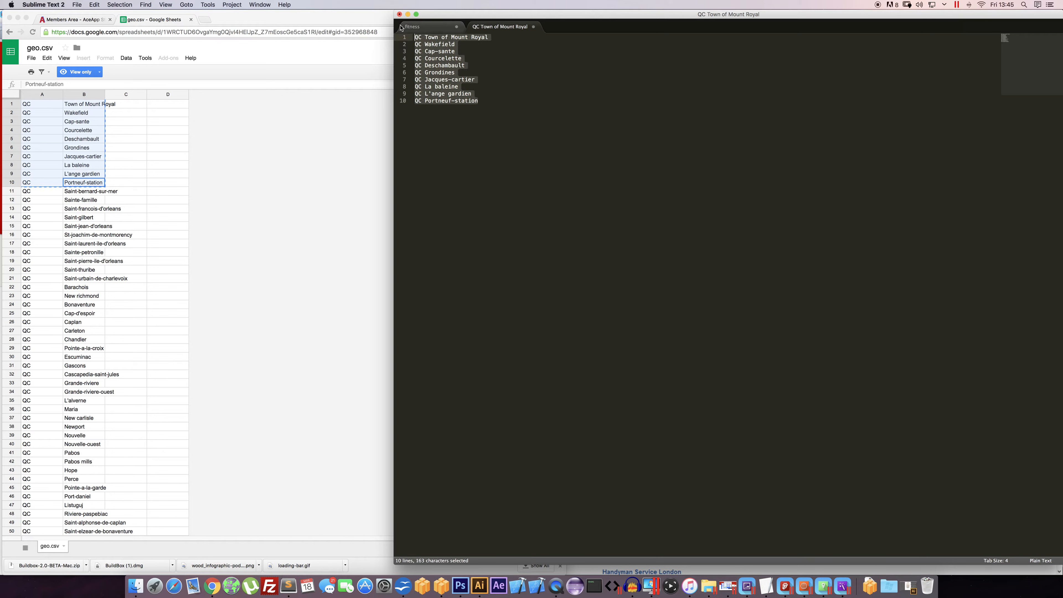
key("super+c")
left_click(843, 587)
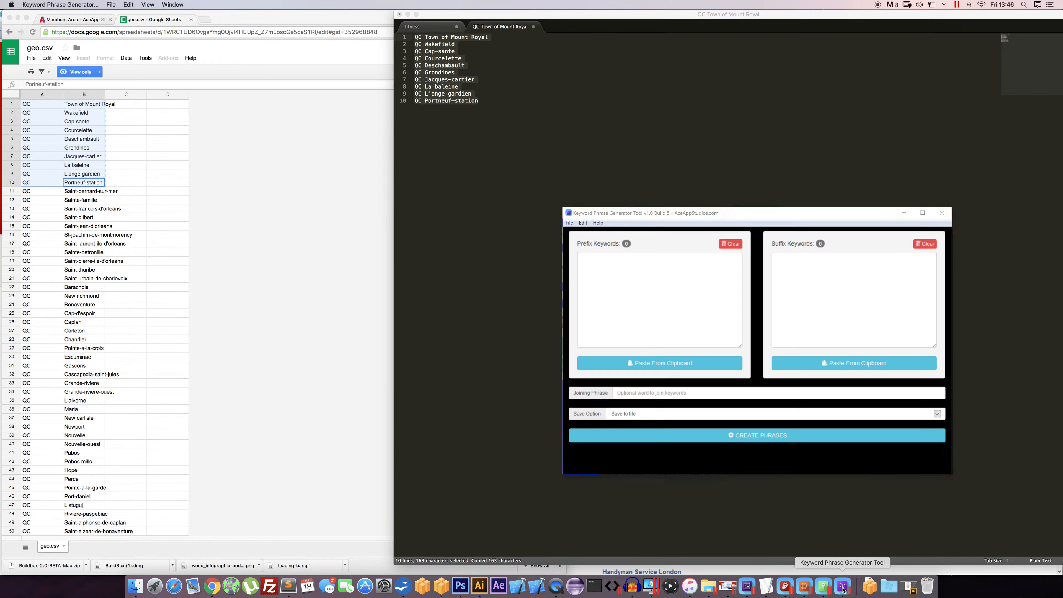
left_click(674, 365)
Step: Enter Canada as the suffix keyword, set the save option to Save to clipboard, and create the phrases
left_click(794, 296)
type("C")
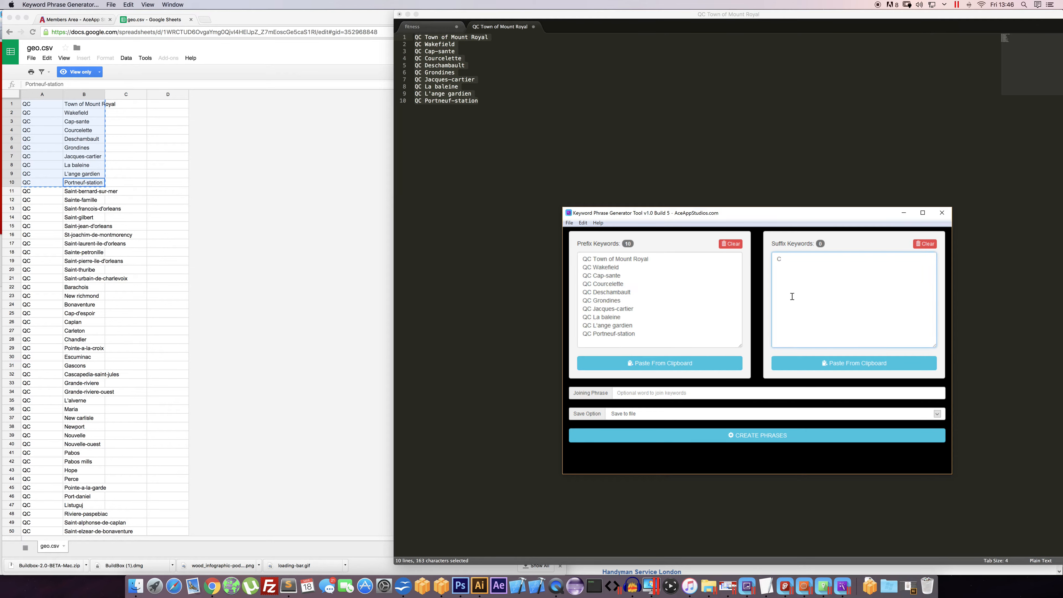
type("anada")
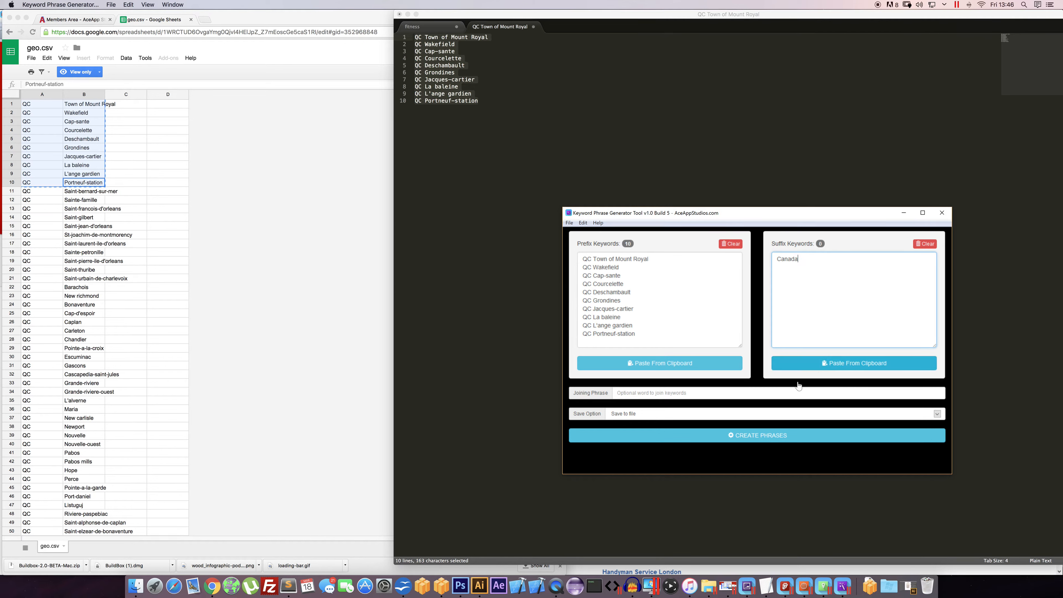
left_click(719, 417)
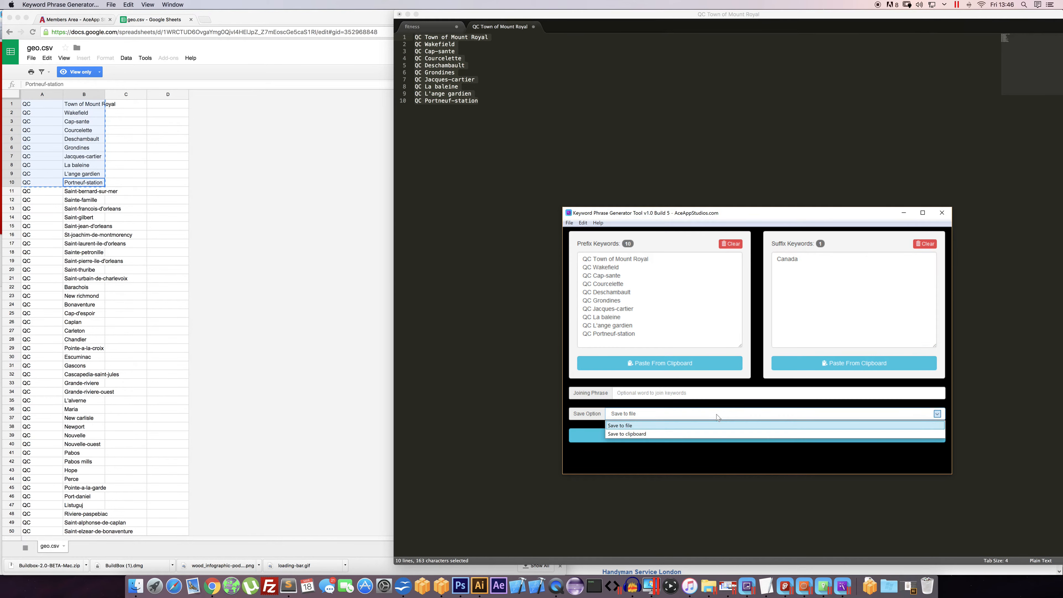
left_click(648, 436)
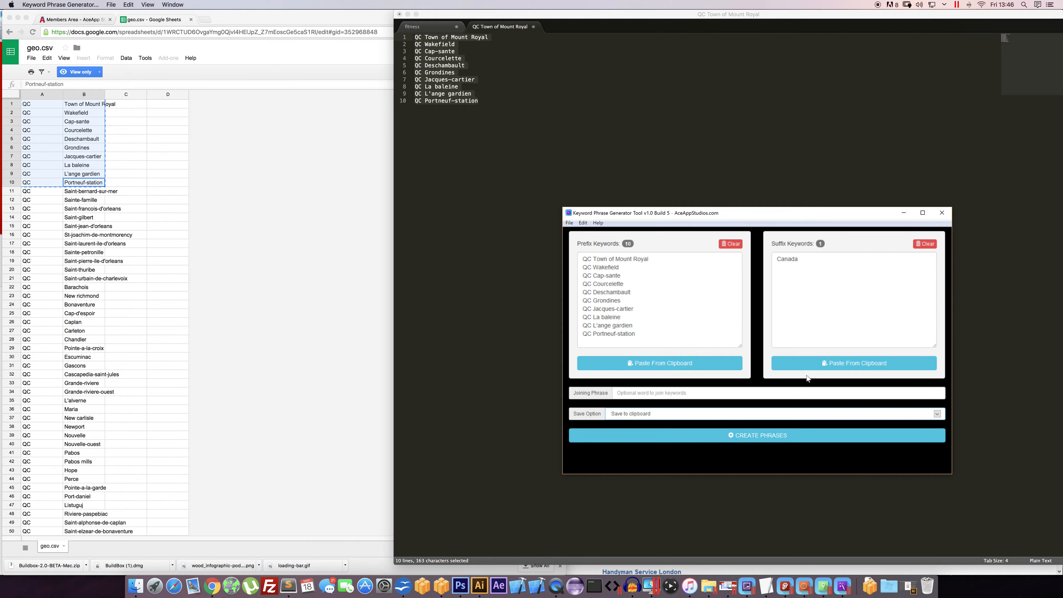
left_click(753, 440)
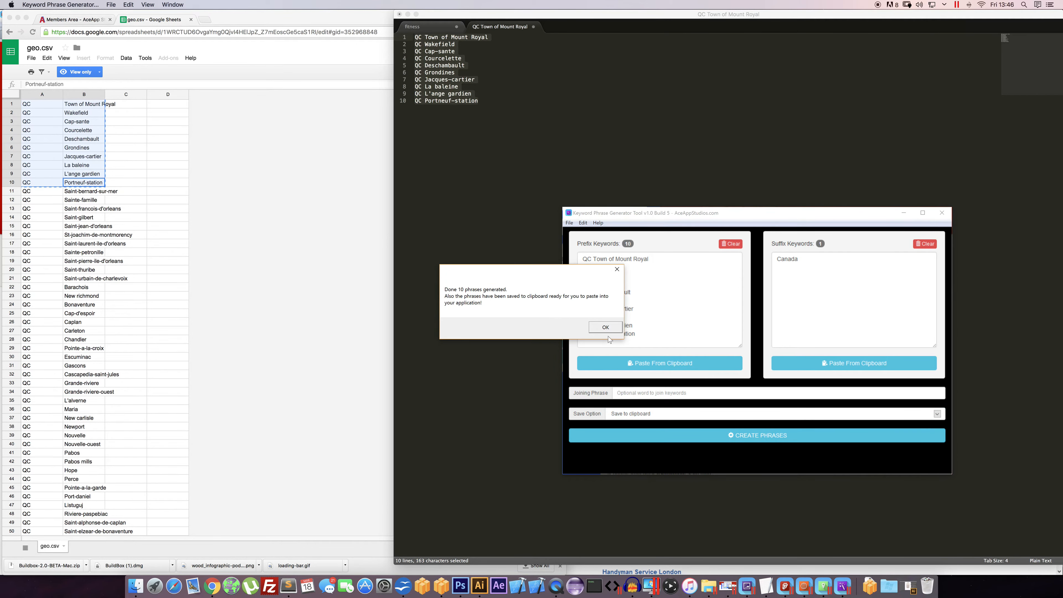
left_click(606, 327)
Step: Replace the ten place lines in the Sublime Text document with the generated phrases ending in Canada
left_click(498, 105)
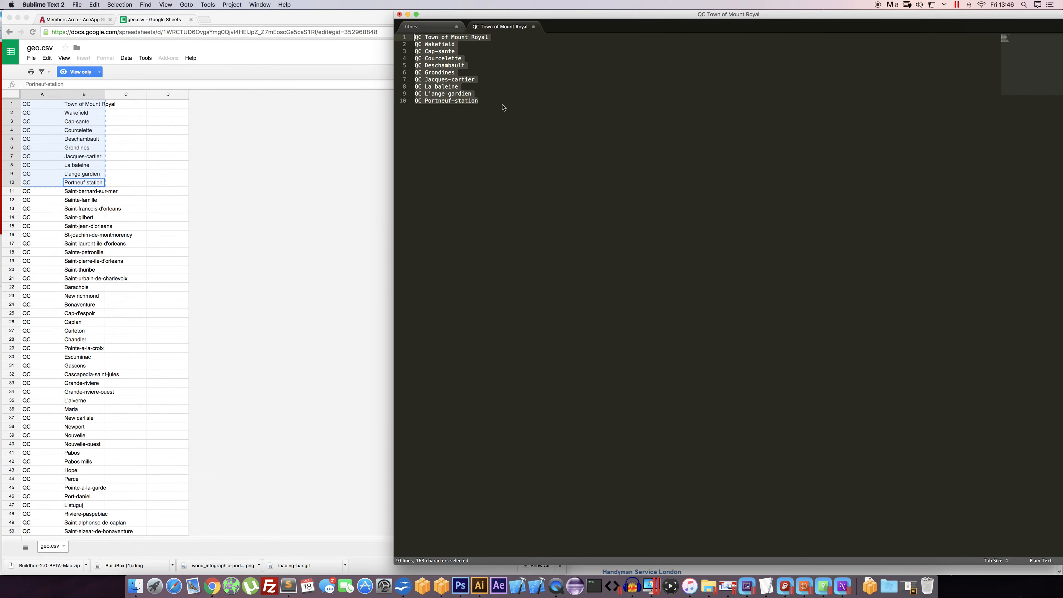
left_click(476, 101)
key("super+a")
key("super+shift+l")
key("End")
type("Canada")
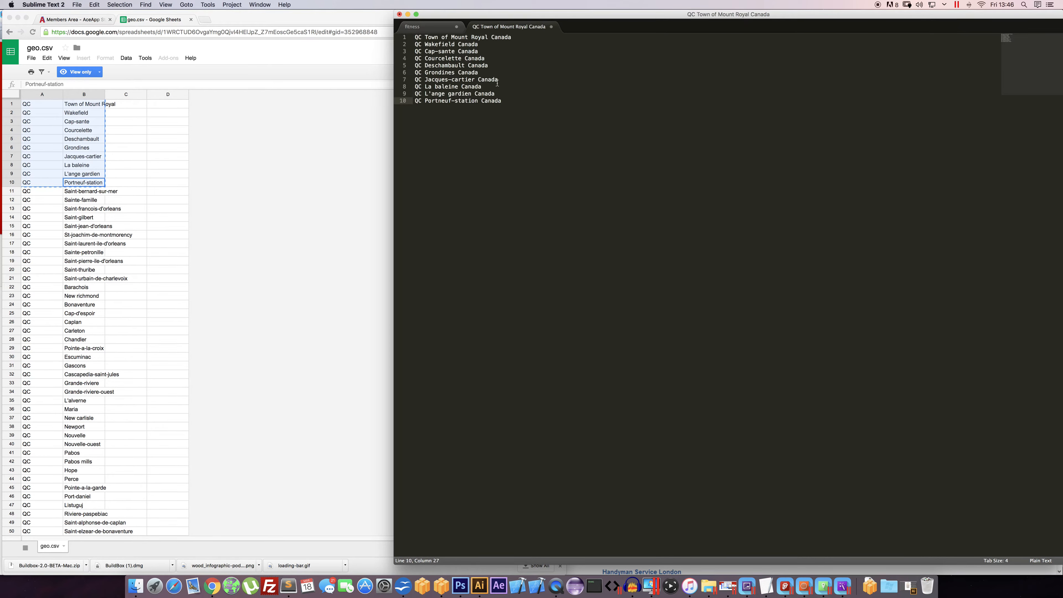
Step: Select and copy all ten Canada place phrases in the document
left_click_drag(508, 103, 404, 33)
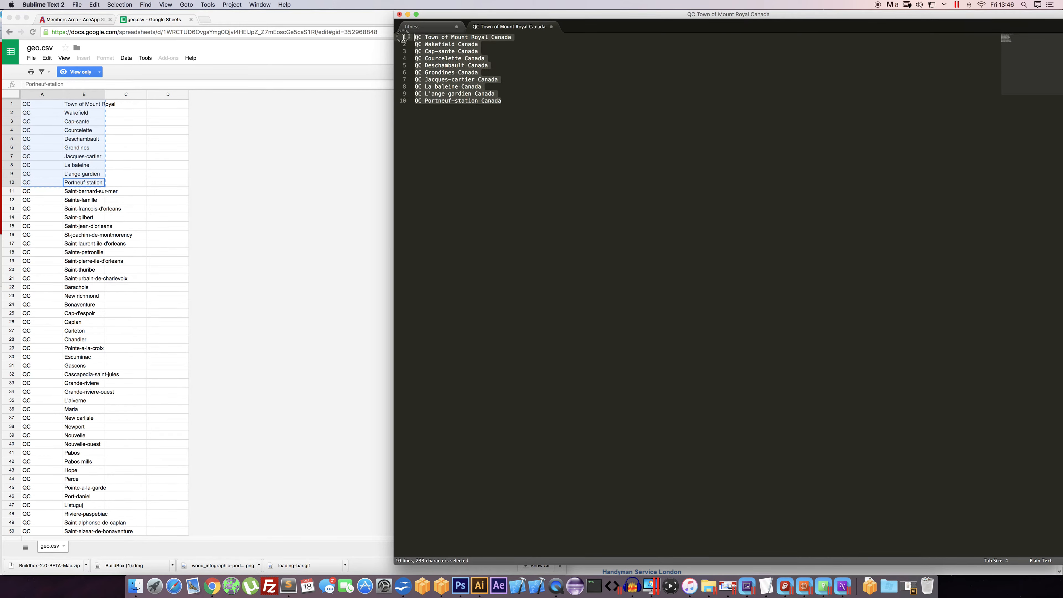
left_click(446, 101)
left_click(430, 93)
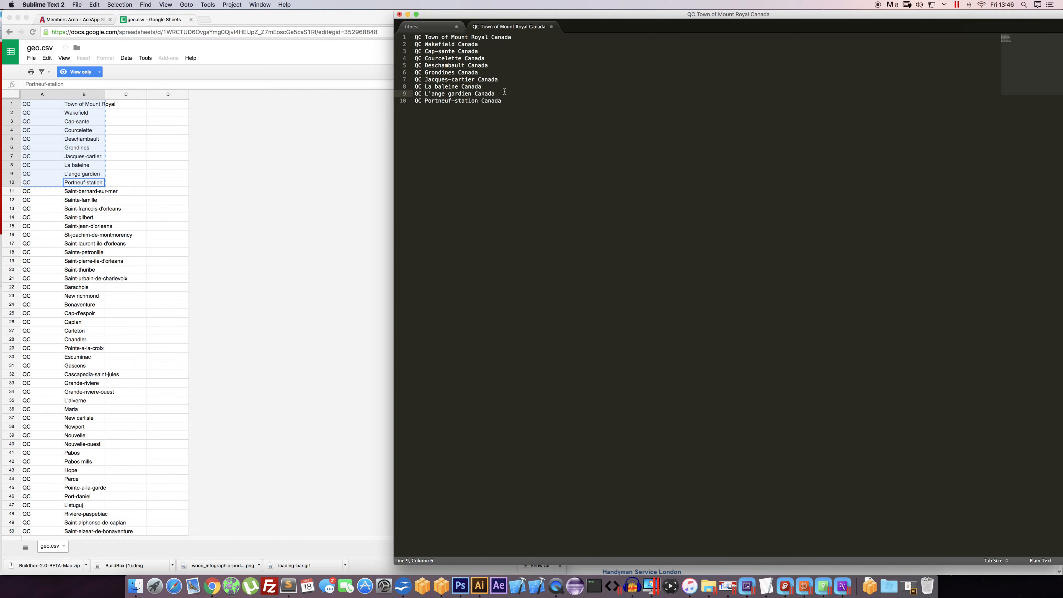
key("super+a")
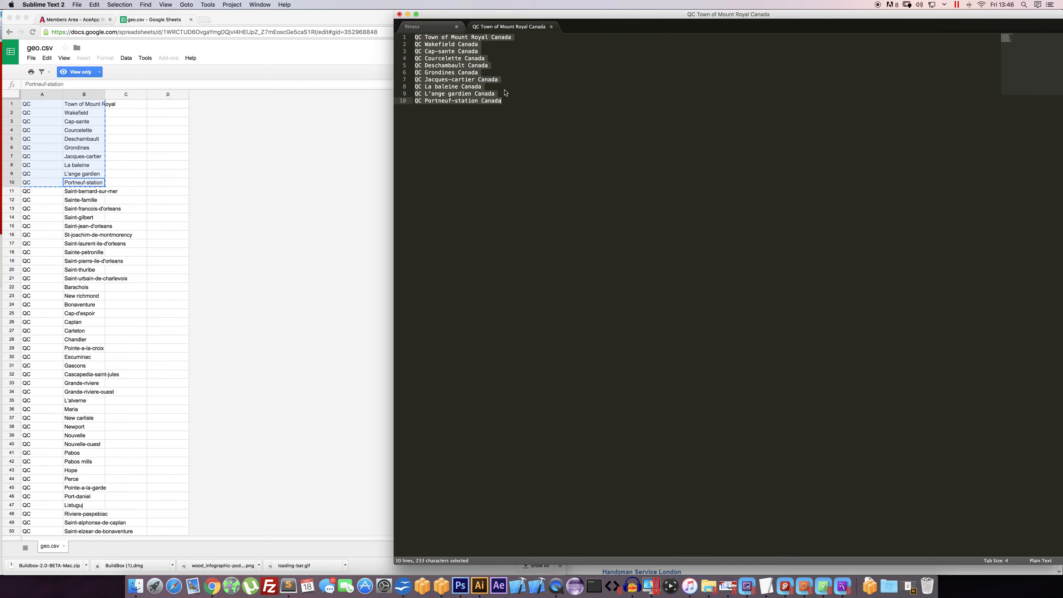
key("super+c")
Step: Paste the copied phrases into the G Map Scraper's map coordinates and start collecting search data
left_click(822, 588)
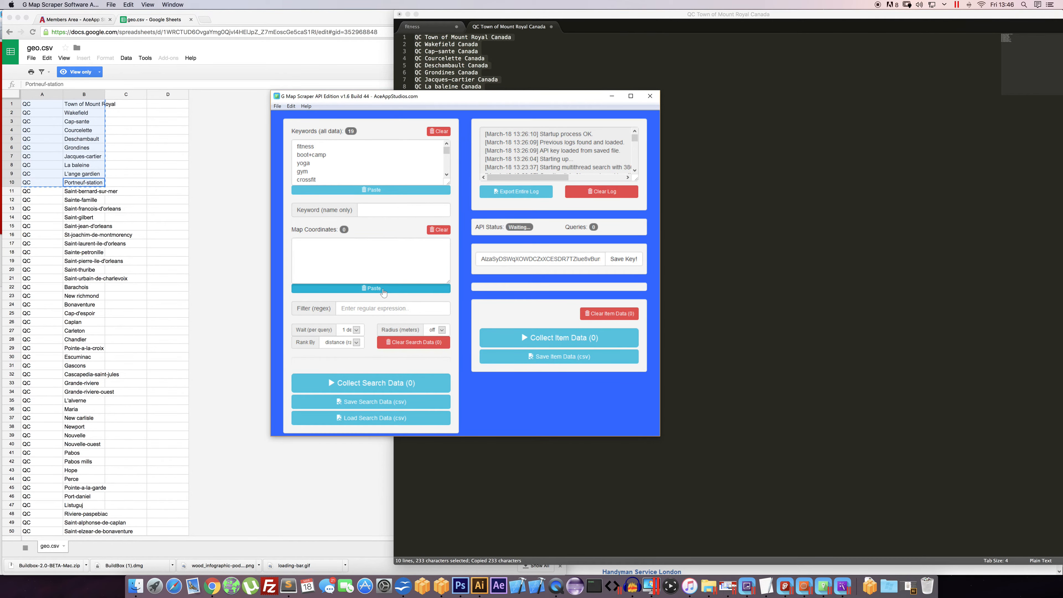
left_click(384, 289)
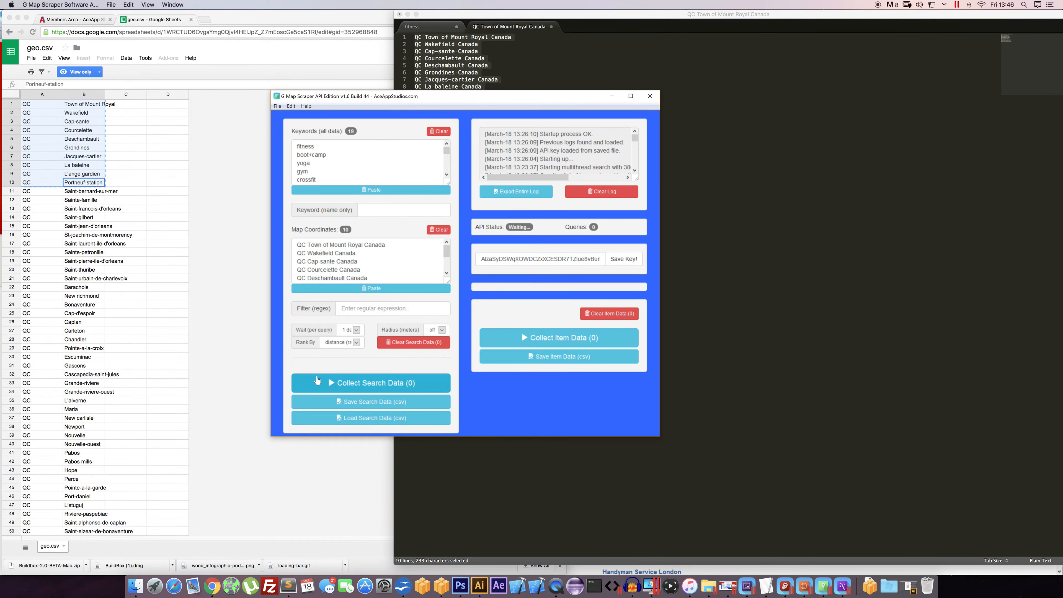
left_click(400, 383)
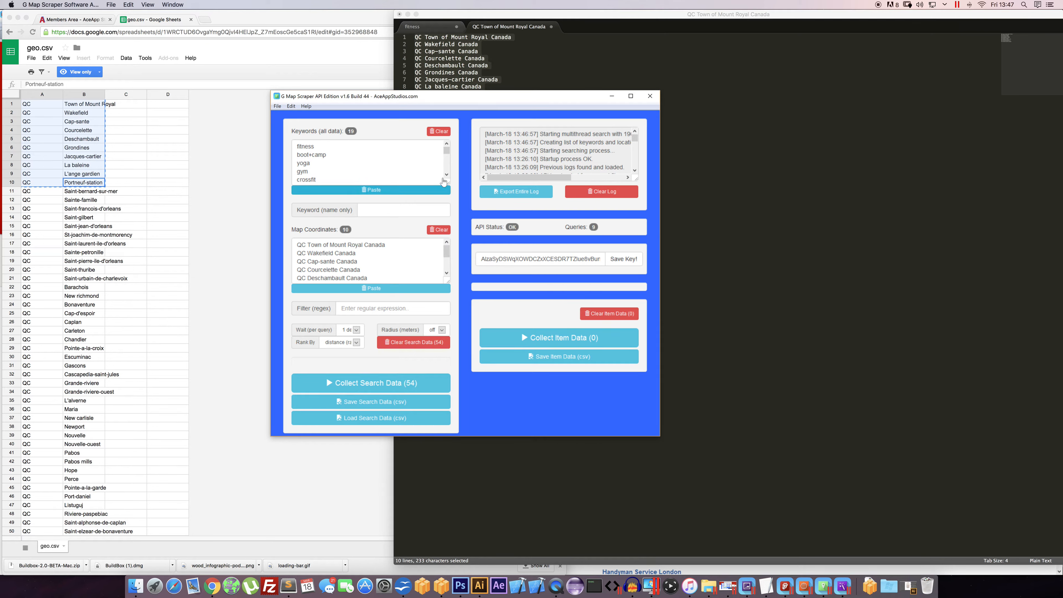
left_click_drag(447, 152, 448, 147)
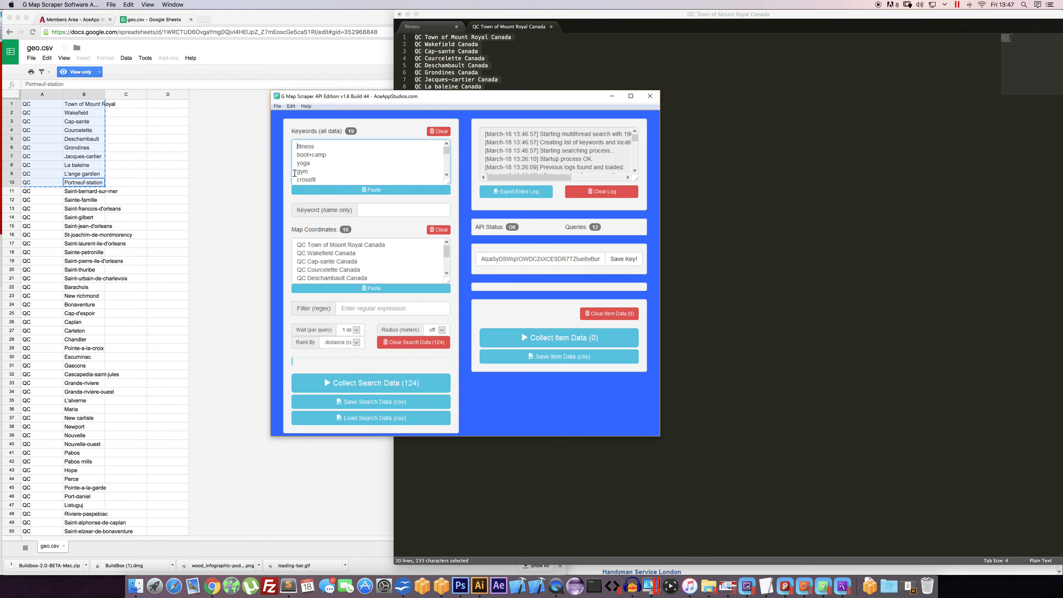